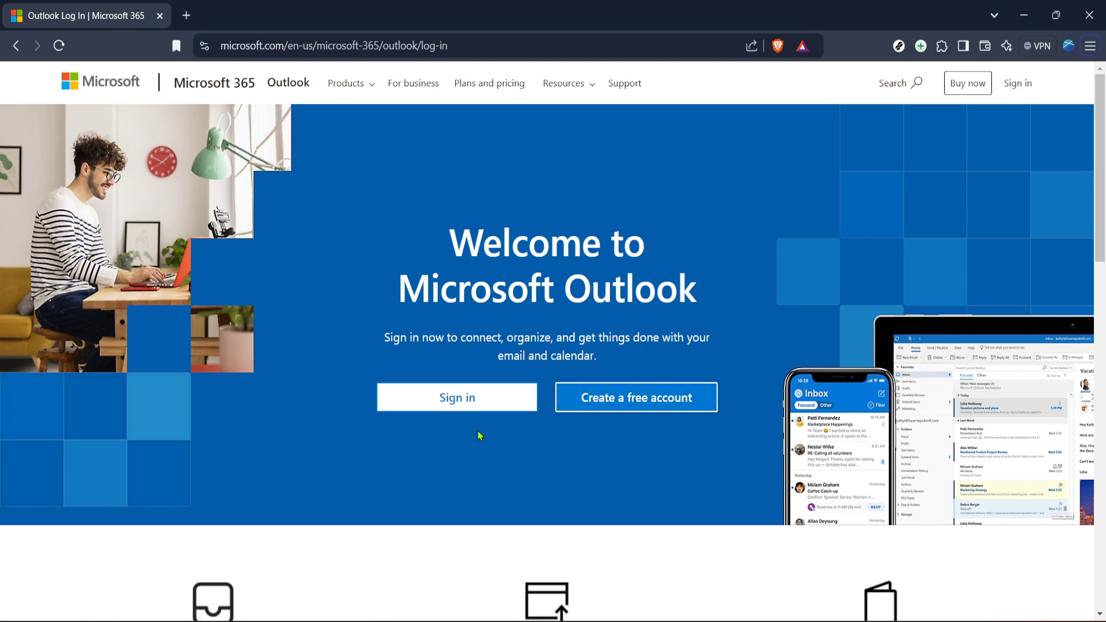
Sign in to the Nanz Uy Outlook account so the Inbox opens.
click(468, 400)
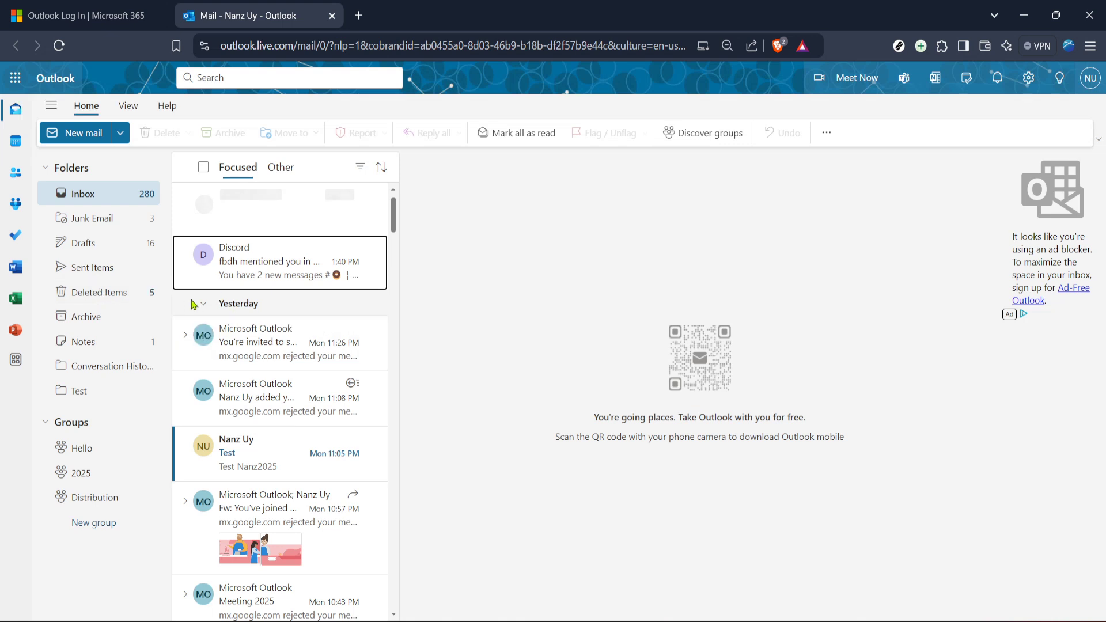
mouse_move(91, 218)
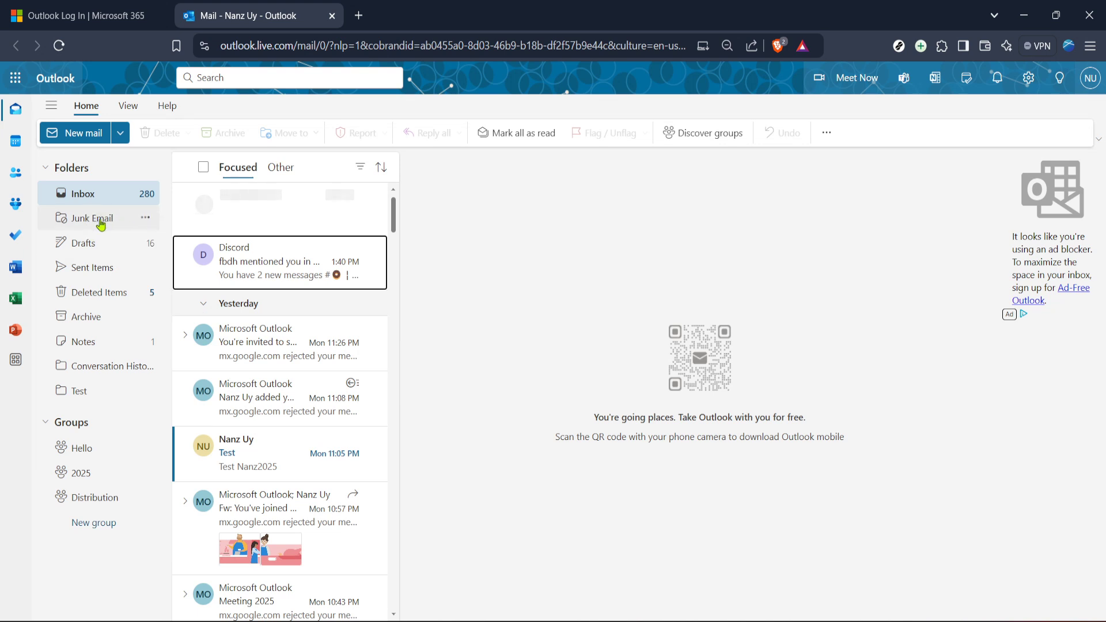
In Junk Email, alternate between reading the HighLevel and Bluehost survey messages.
click(100, 223)
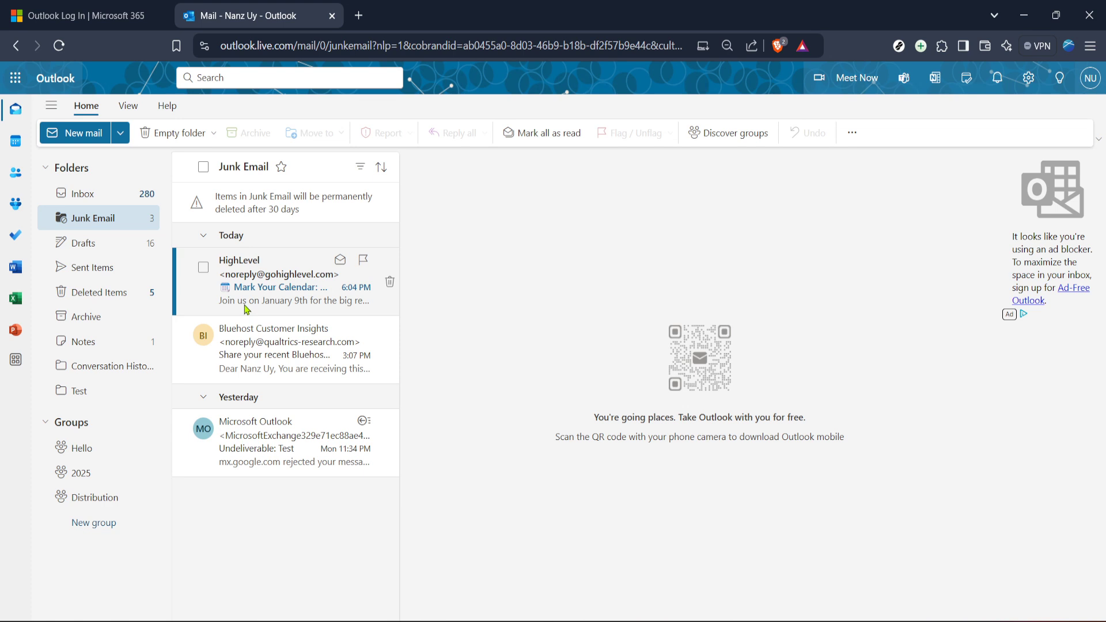
click(247, 311)
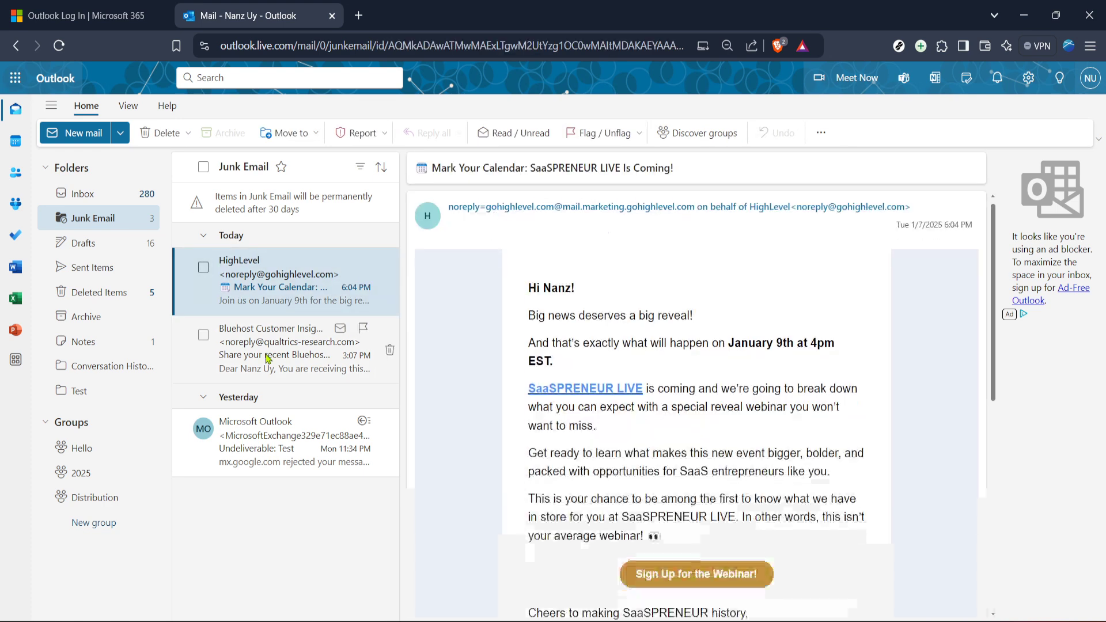
click(268, 358)
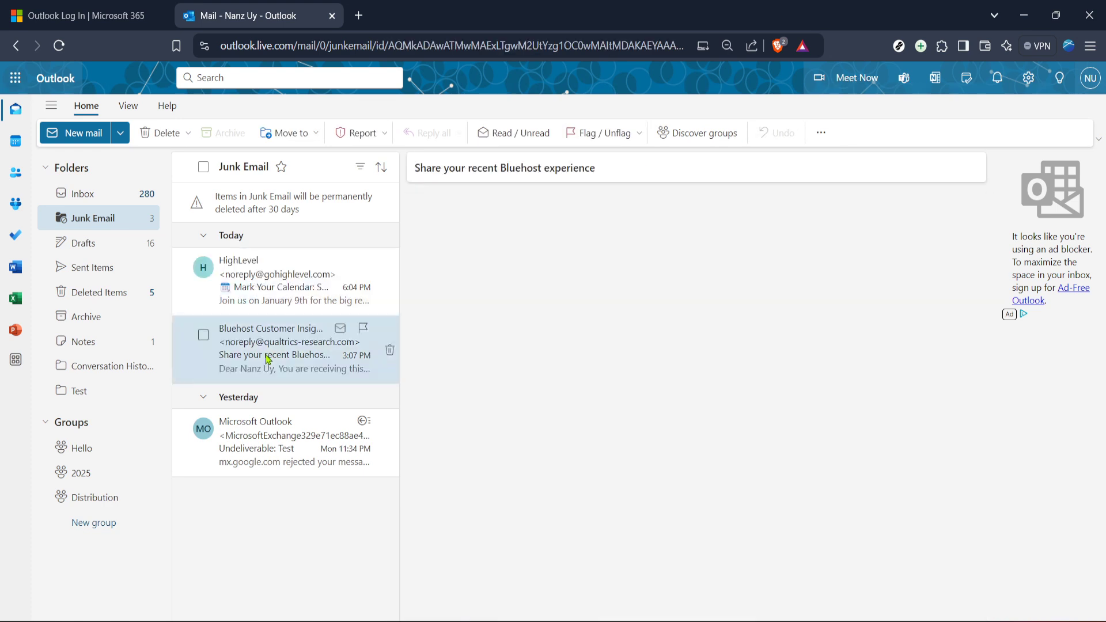
click(269, 306)
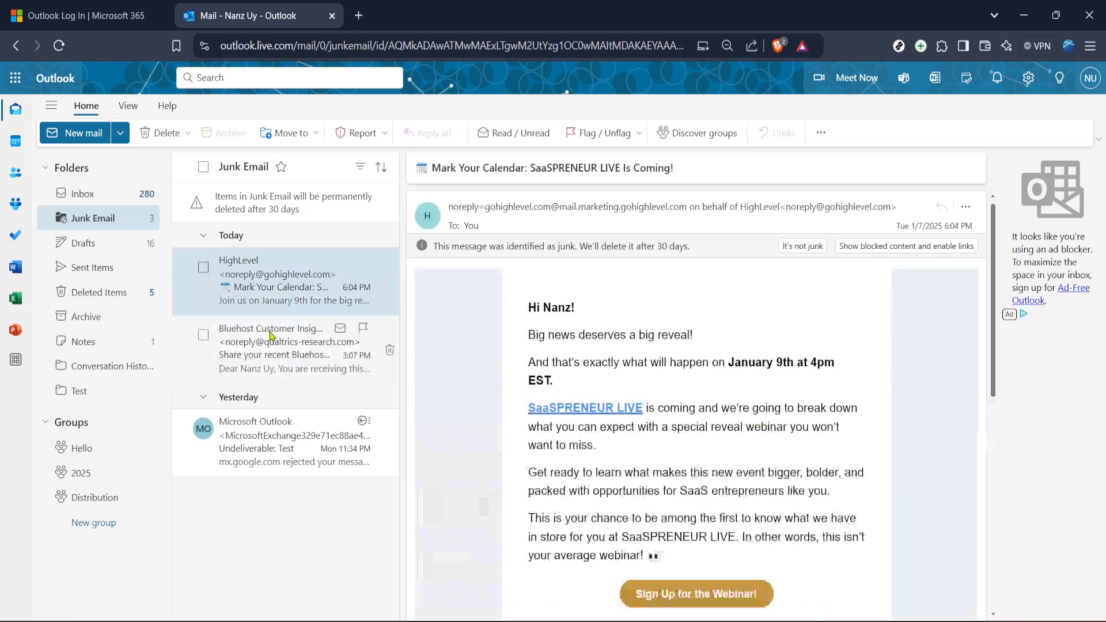
click(272, 362)
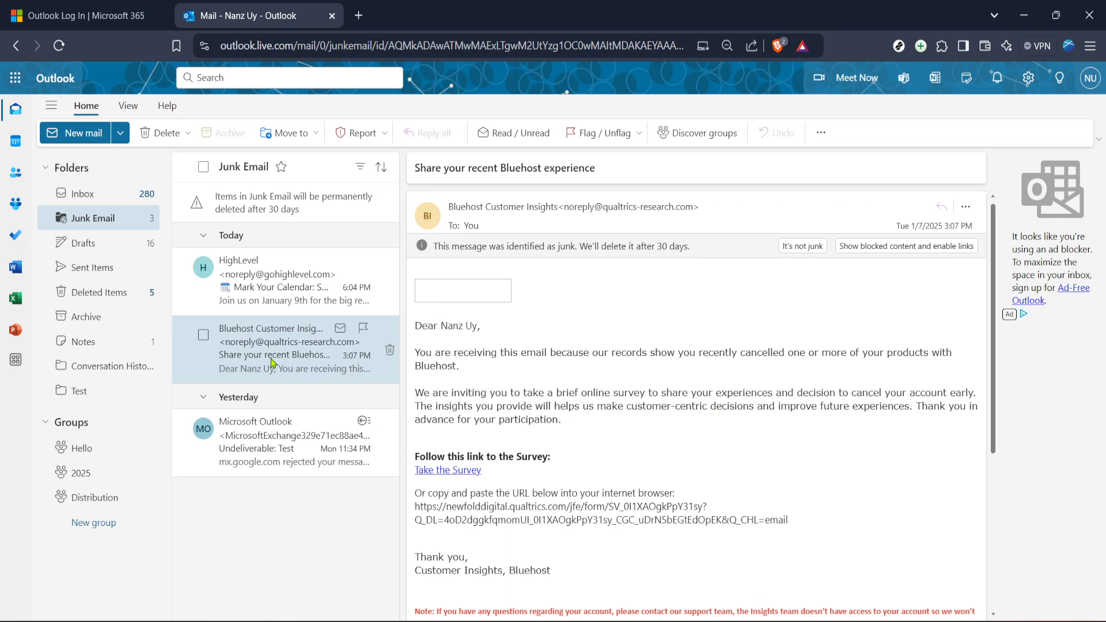
click(266, 313)
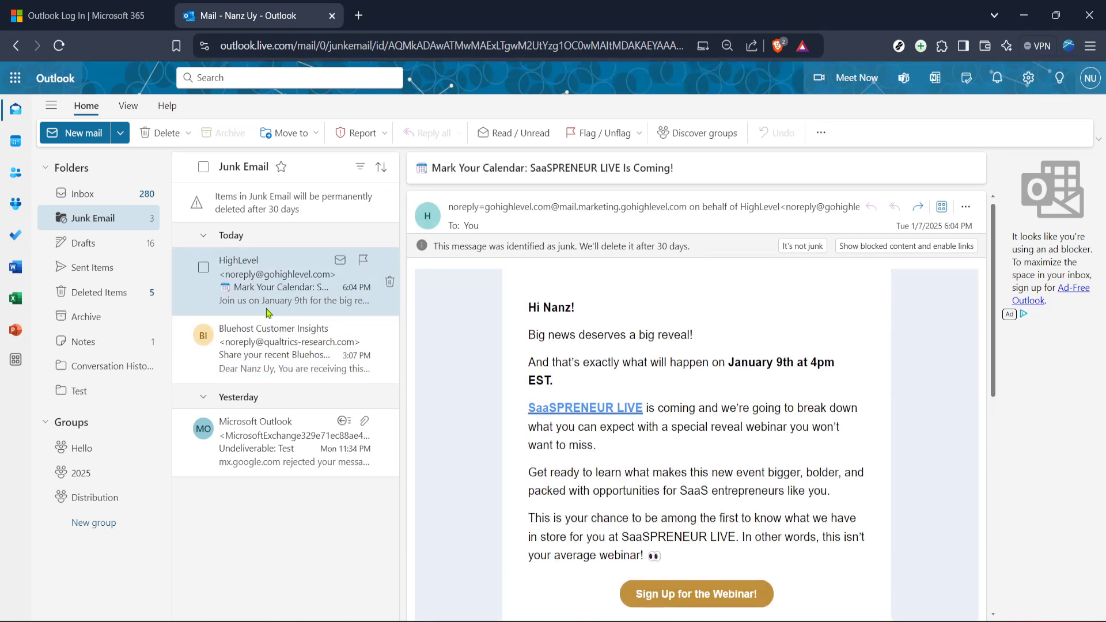
click(269, 374)
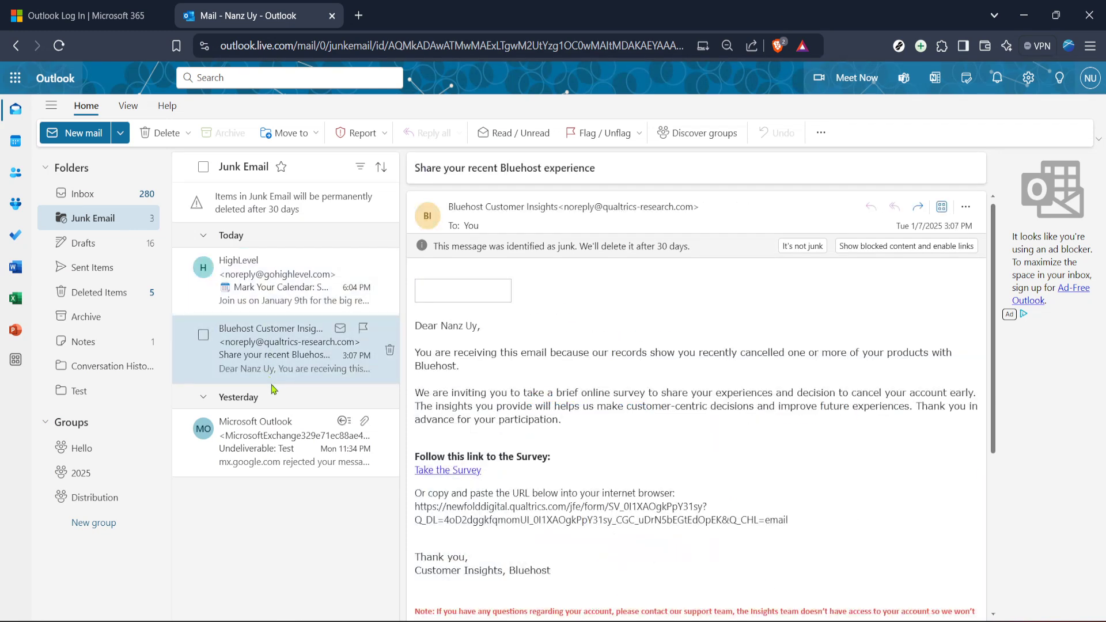
Read the Undeliverable: Test bounce message with its attachment summary hidden.
click(282, 428)
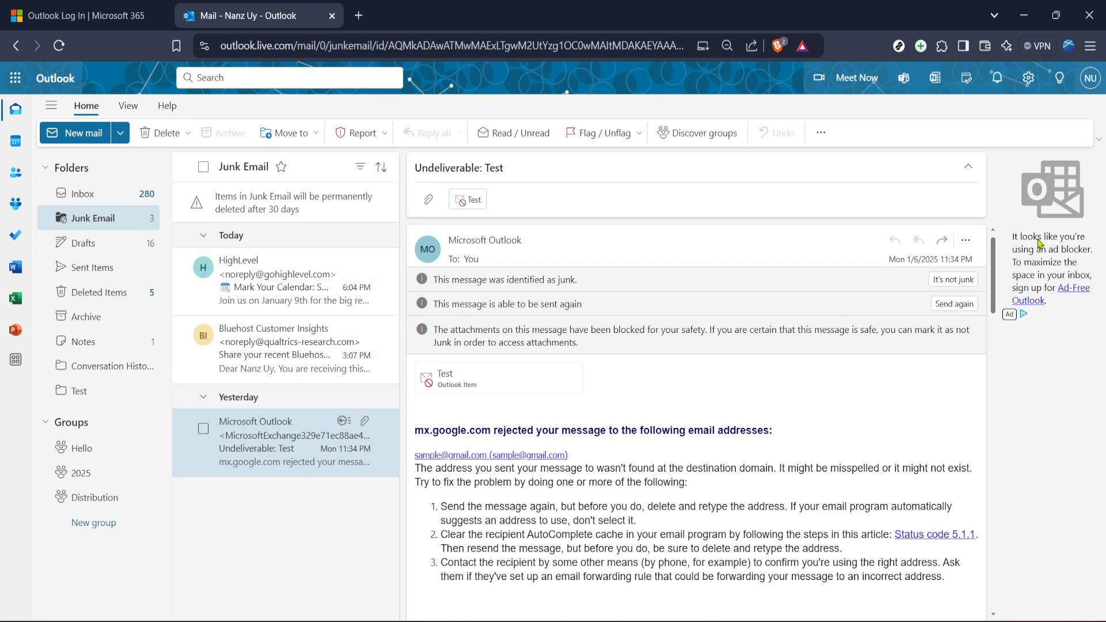
click(967, 172)
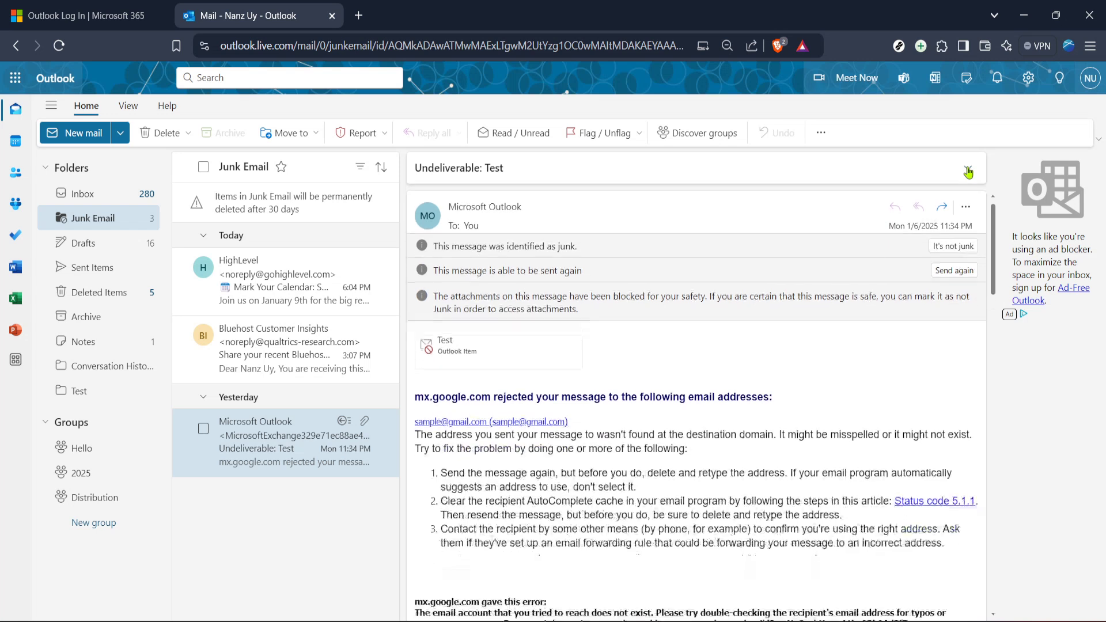
click(967, 171)
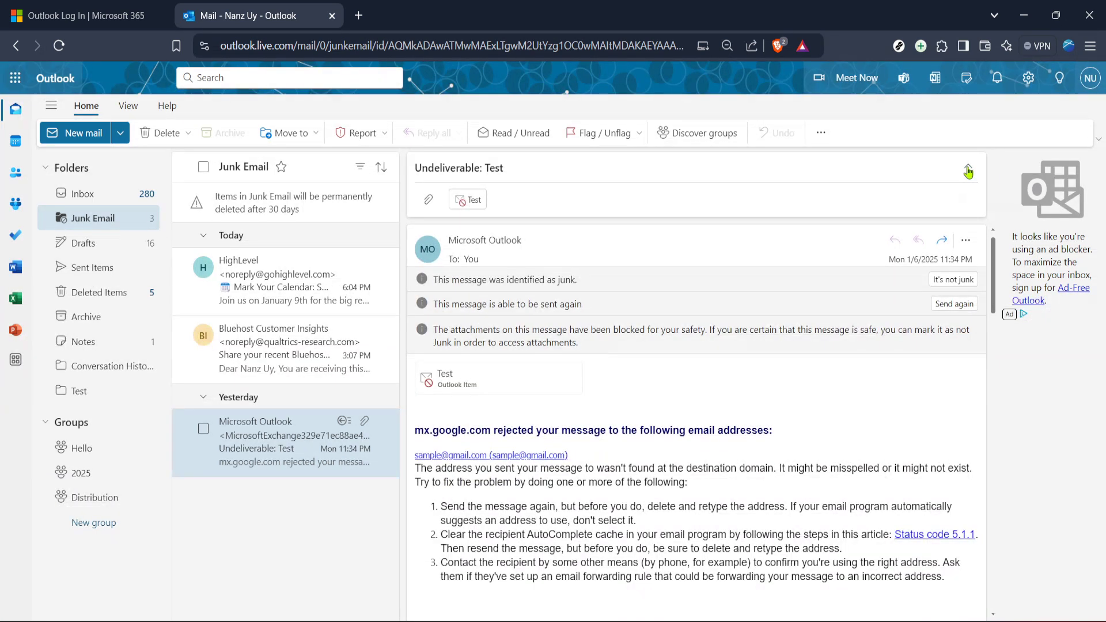
click(967, 172)
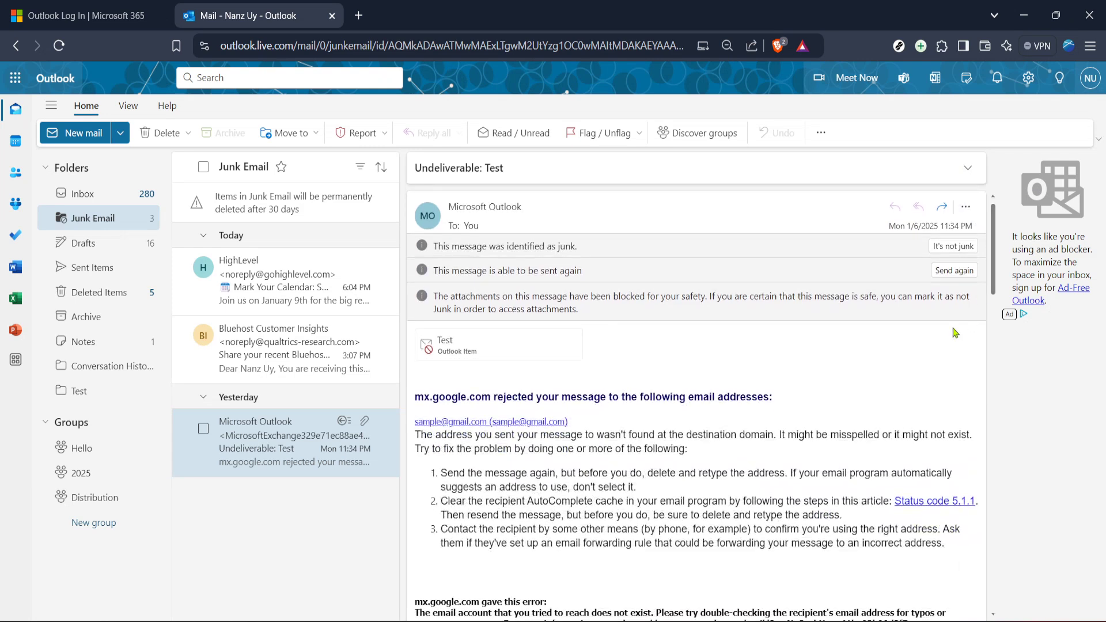
Collapse and re-expand the Yesterday message group, then return to the Inbox.
mouse_move(285, 441)
click(203, 397)
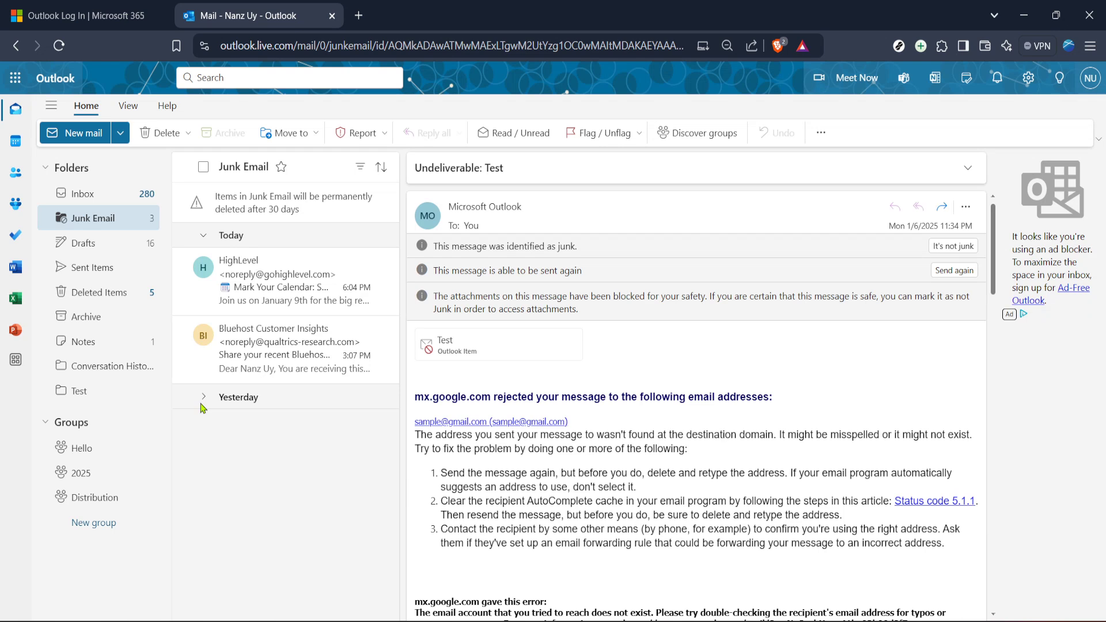
click(201, 403)
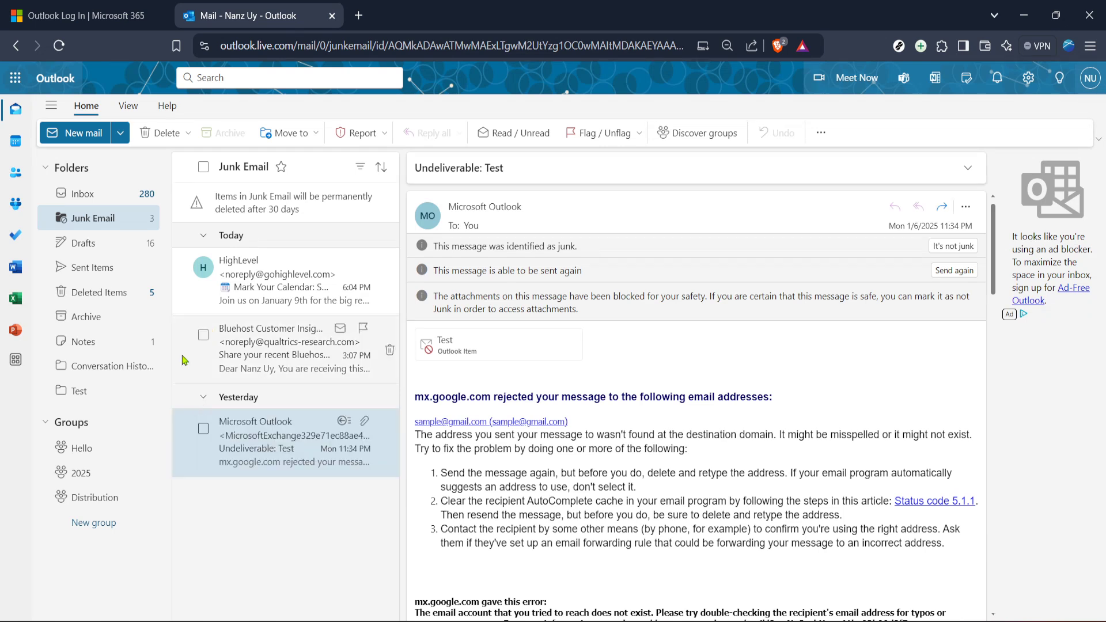
click(92, 195)
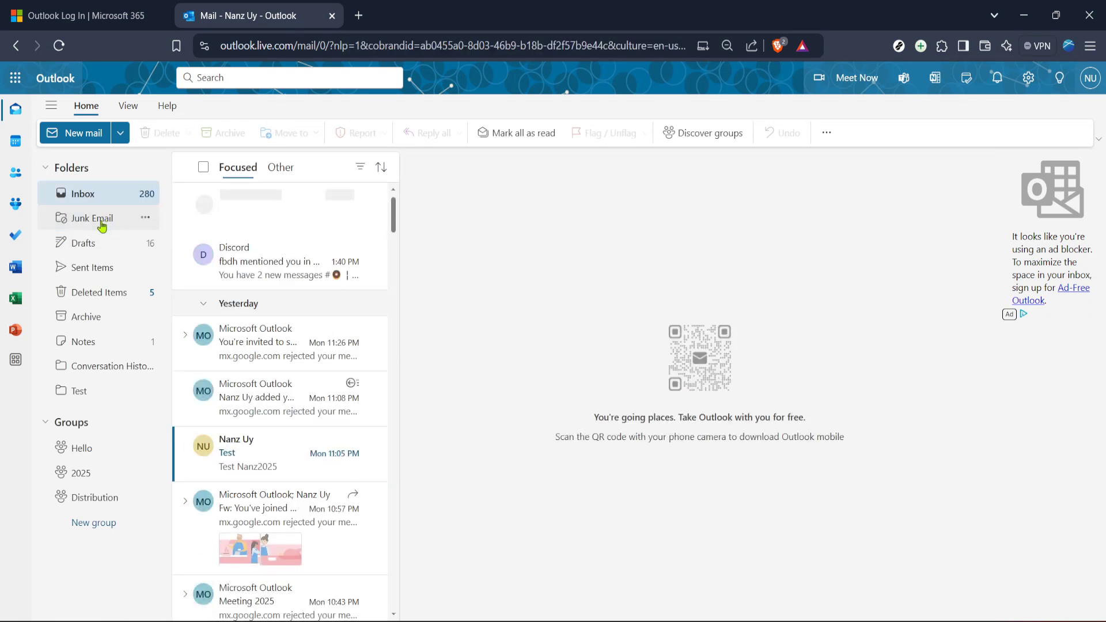
Return from the Inbox to the Junk Email folder.
click(102, 224)
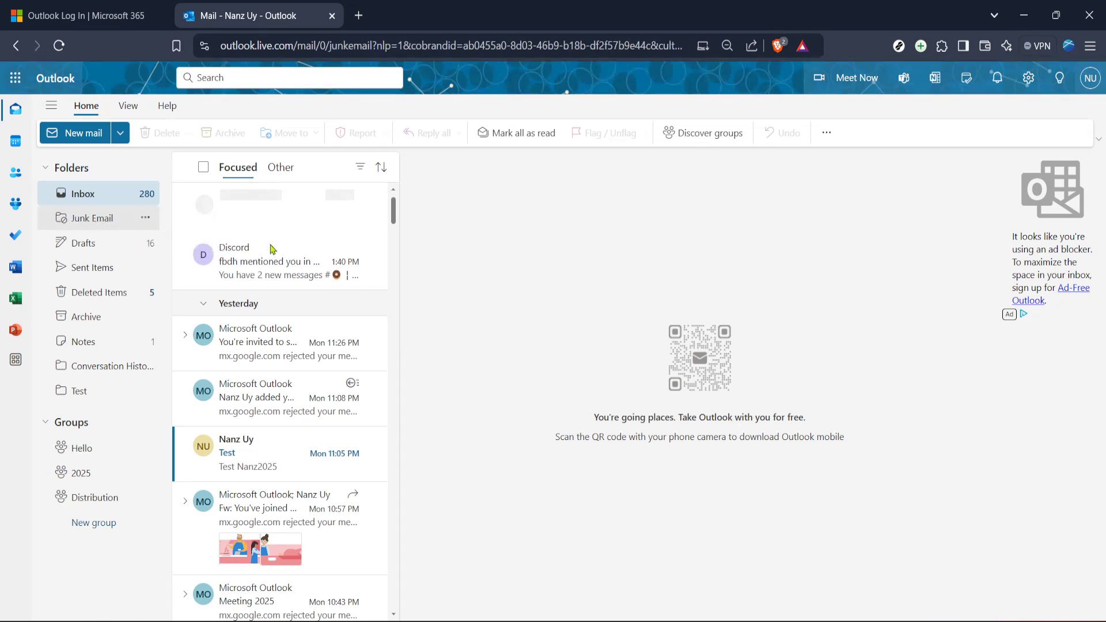